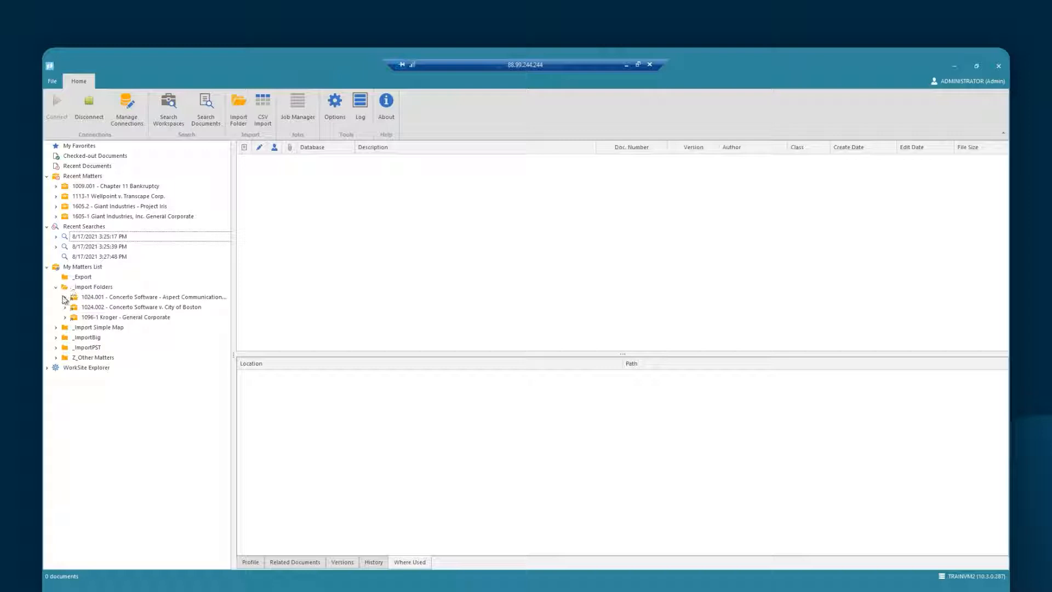
# Expand the 1096-1 Kroger - General Corporate matter and bring up Z_Unfiled's context menu.
pyautogui.click(64, 318)
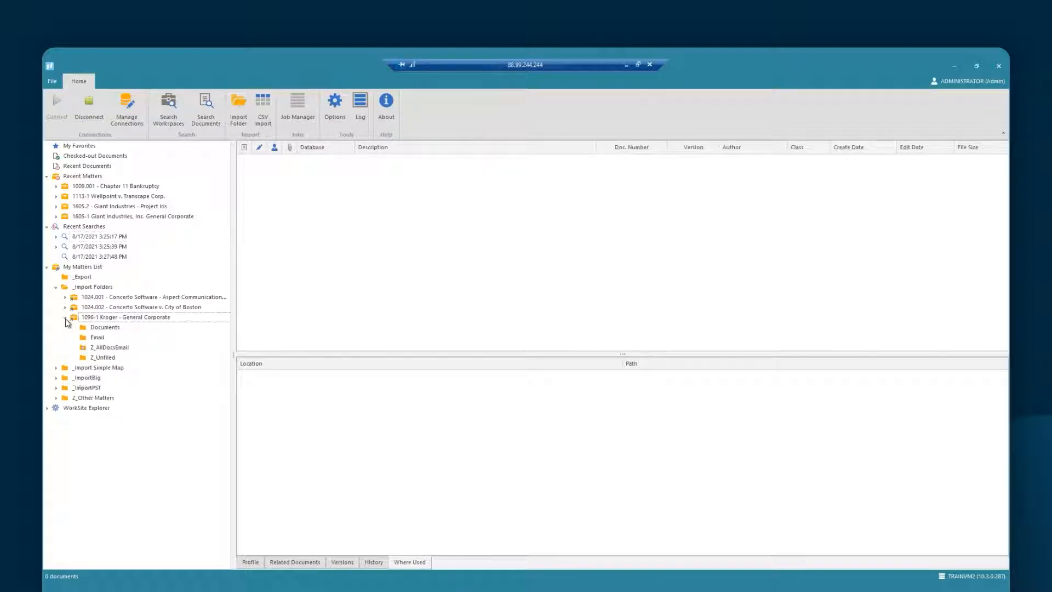
pyautogui.click(104, 360)
pyautogui.rightClick(105, 360)
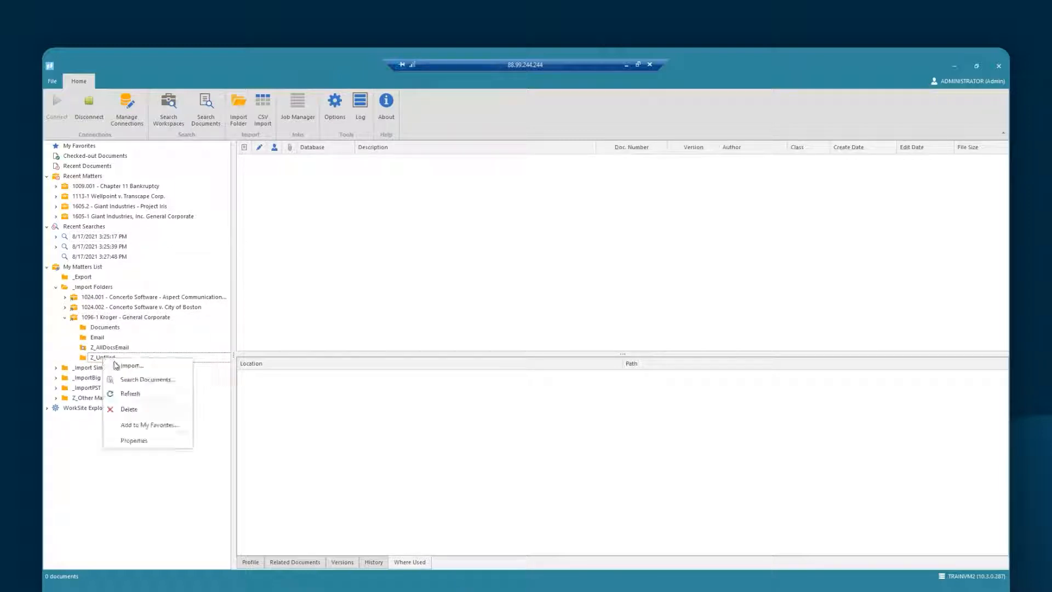
# Start an import into Z_Unfiled and review the excluded extensions (EXE, COM, BAT, DLL…) unchanged.
pyautogui.click(135, 370)
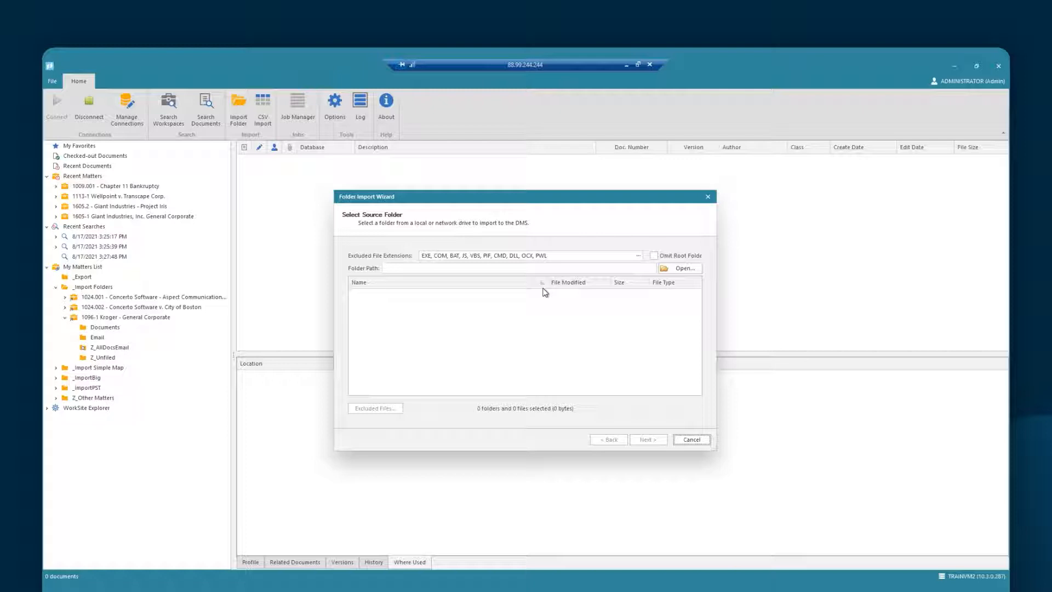
pyautogui.click(567, 255)
pyautogui.click(638, 256)
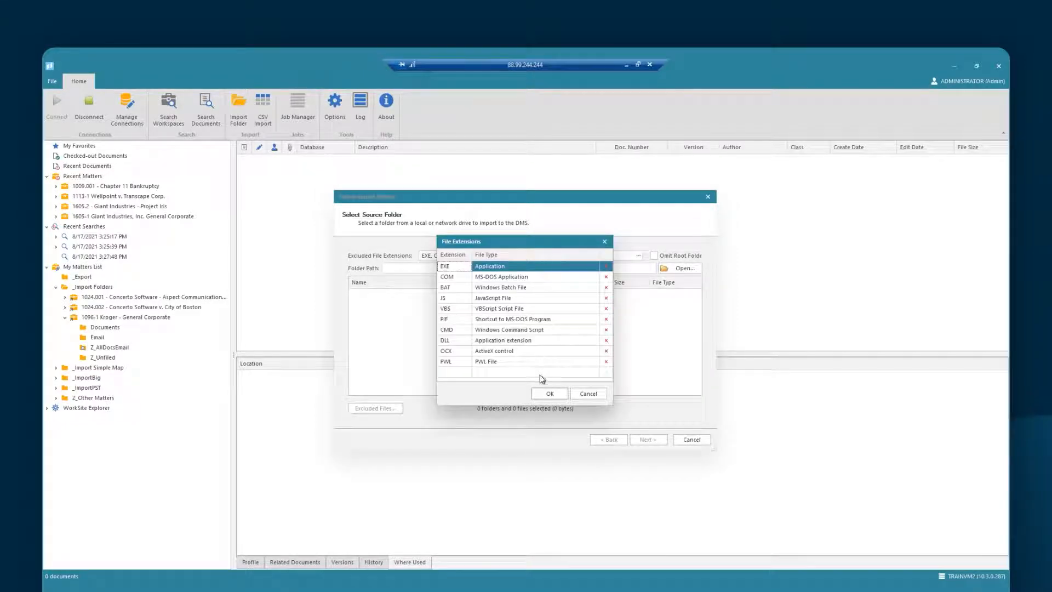
pyautogui.click(453, 376)
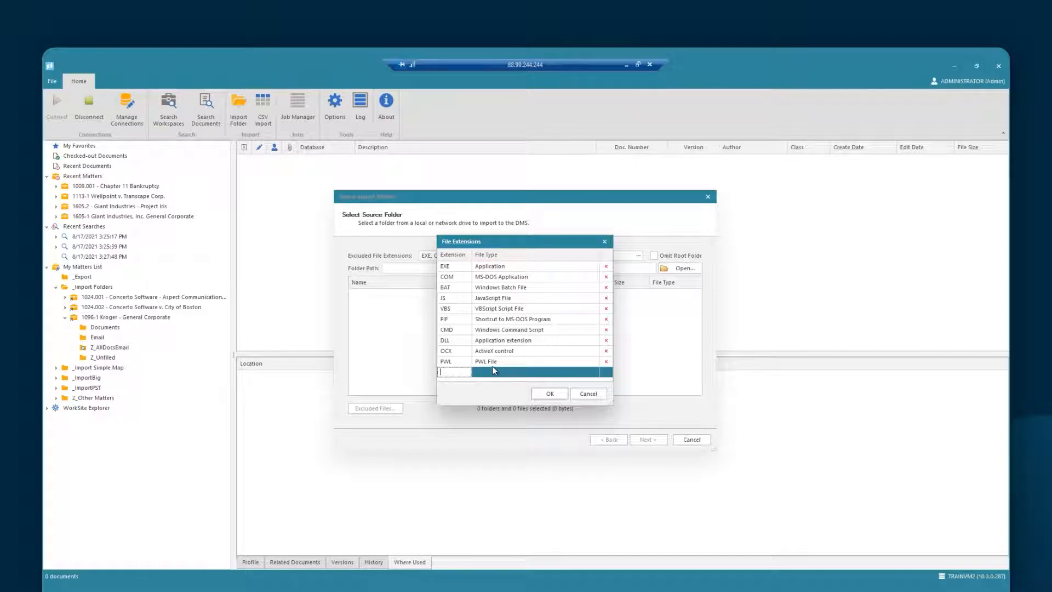
pyautogui.click(546, 393)
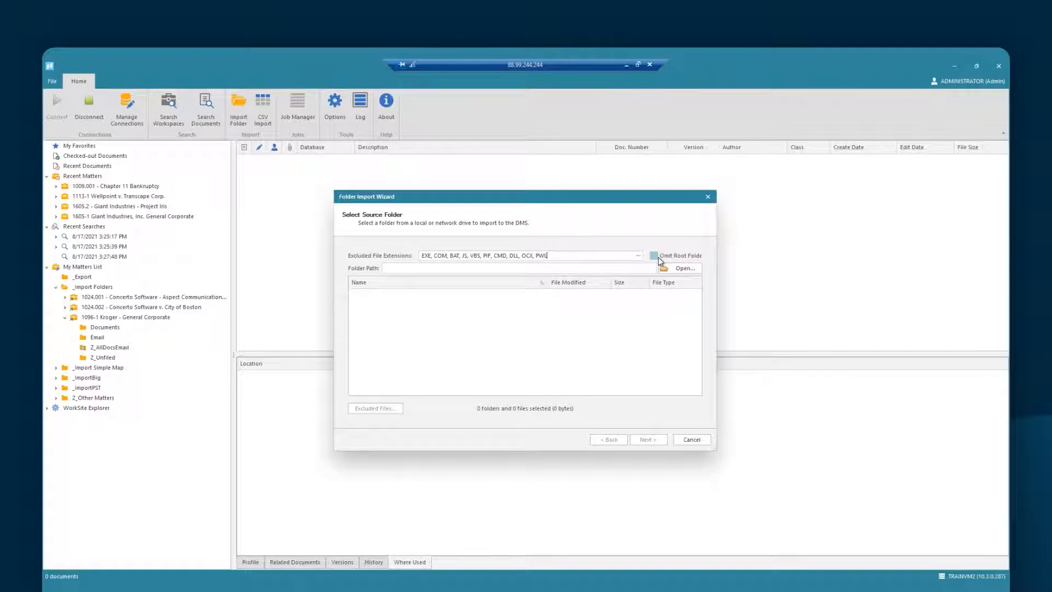
# Choose C:\_Imports\Generic Multi-Level Import as the import source folder.
pyautogui.click(682, 269)
pyautogui.doubleClick(468, 191)
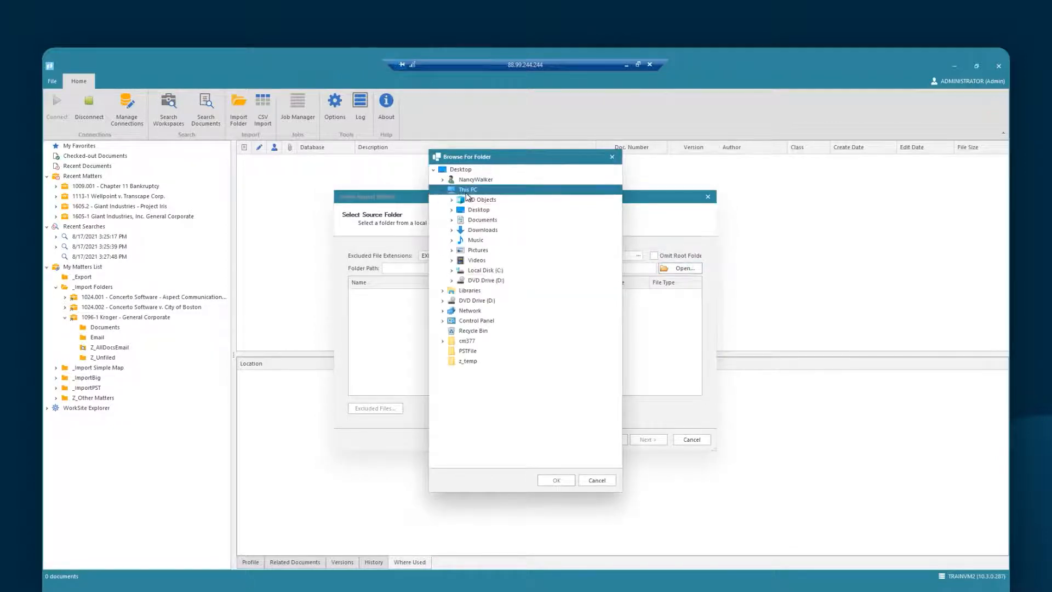
pyautogui.doubleClick(487, 272)
pyautogui.doubleClick(487, 291)
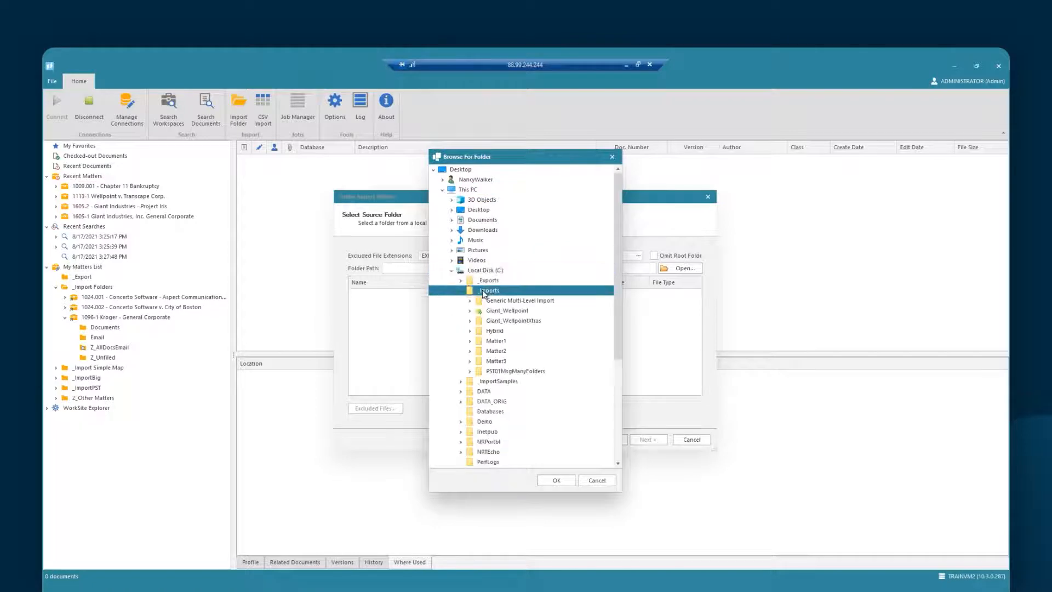
pyautogui.click(524, 301)
pyautogui.click(558, 480)
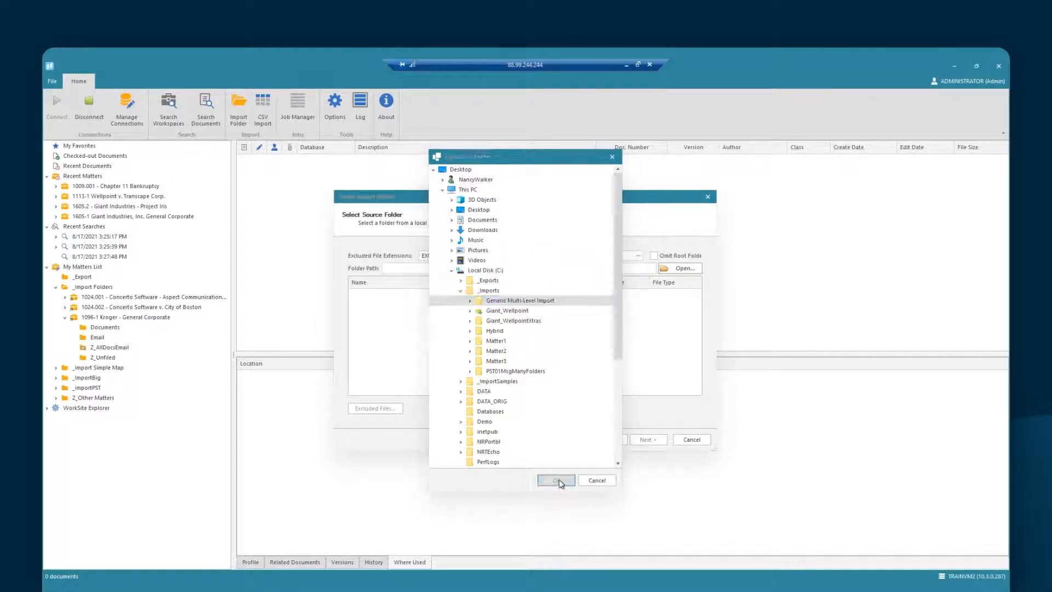
# Enlarge the wizard and review the file checkboxes, keeping 18 folders and 229 files selected.
pyautogui.moveTo(714, 448); pyautogui.dragTo(878, 557)
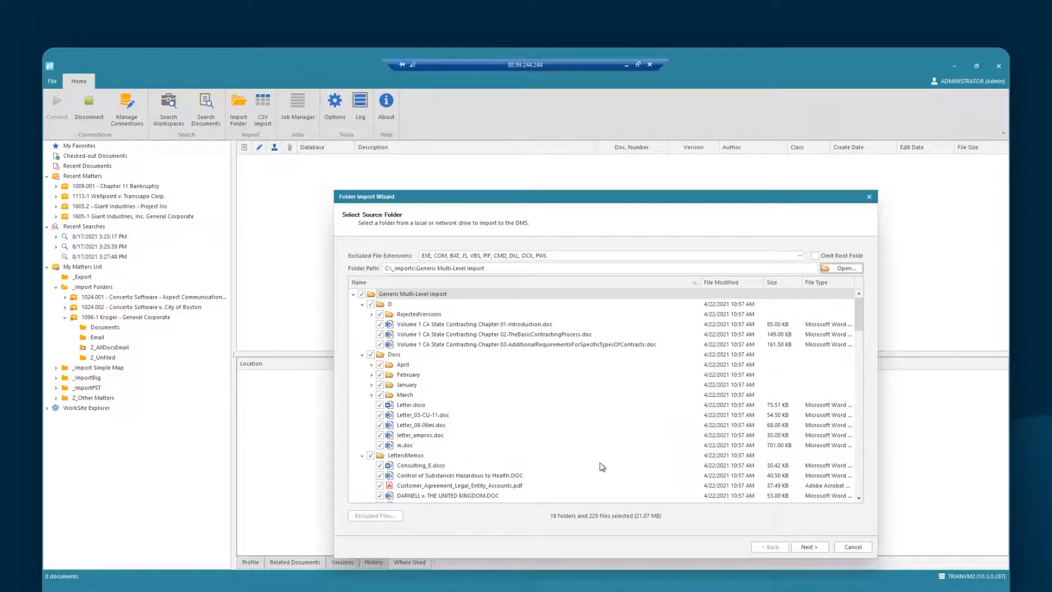
pyautogui.click(371, 305)
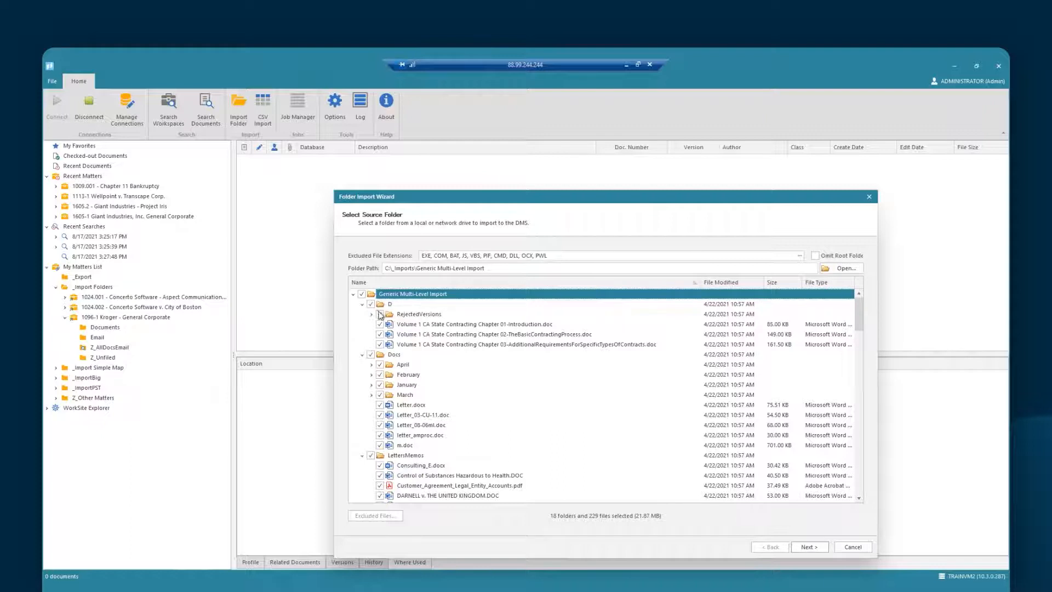
pyautogui.click(372, 315)
pyautogui.click(380, 315)
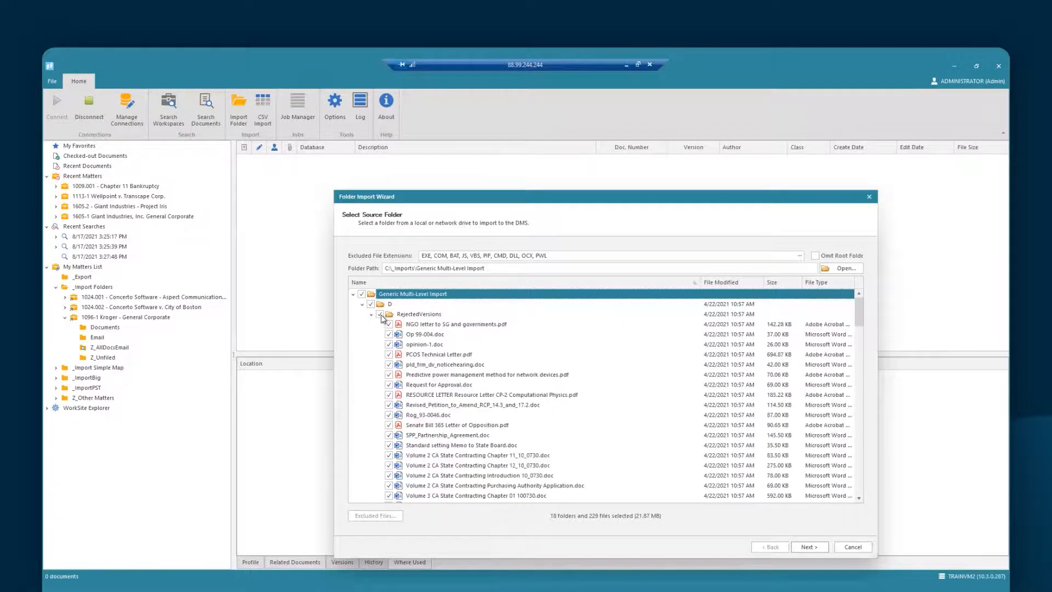
pyautogui.click(389, 324)
pyautogui.click(389, 325)
pyautogui.click(371, 314)
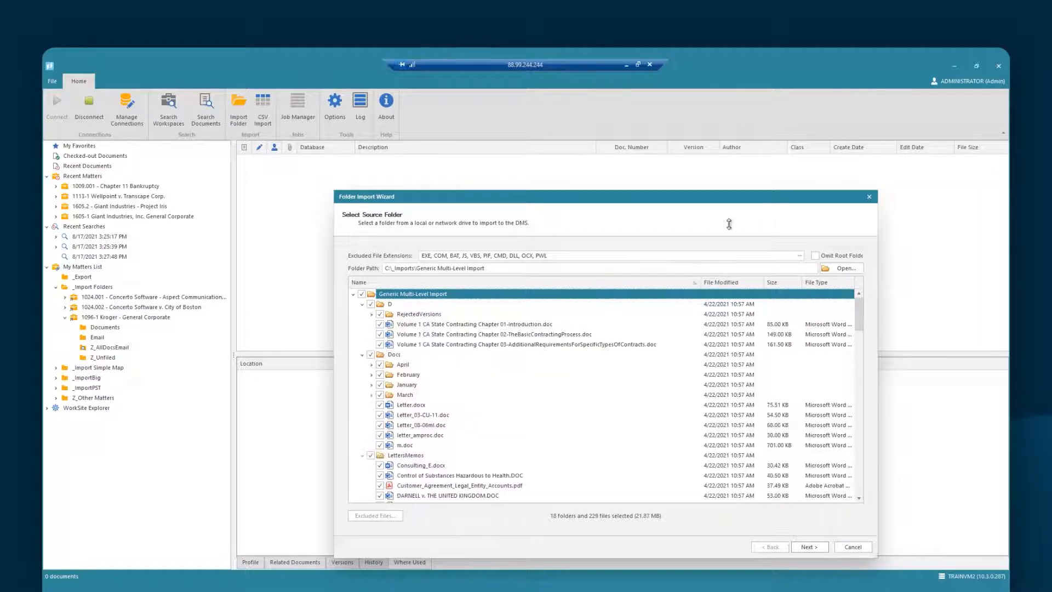
# Target the Kroger matter's Z_Unfiled folder and move on to review folder D's profile.
pyautogui.click(818, 548)
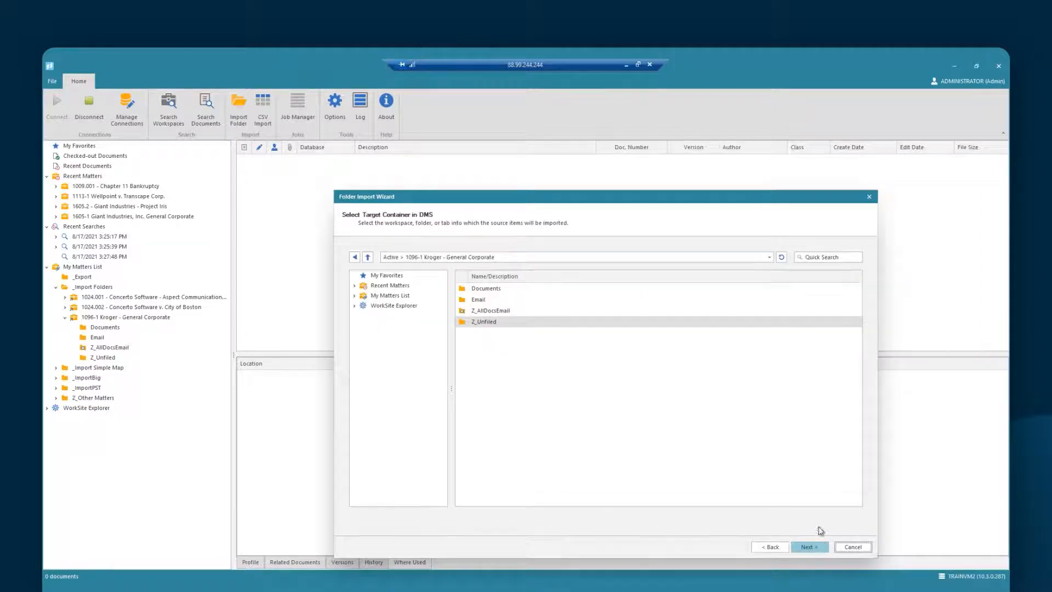
pyautogui.click(540, 324)
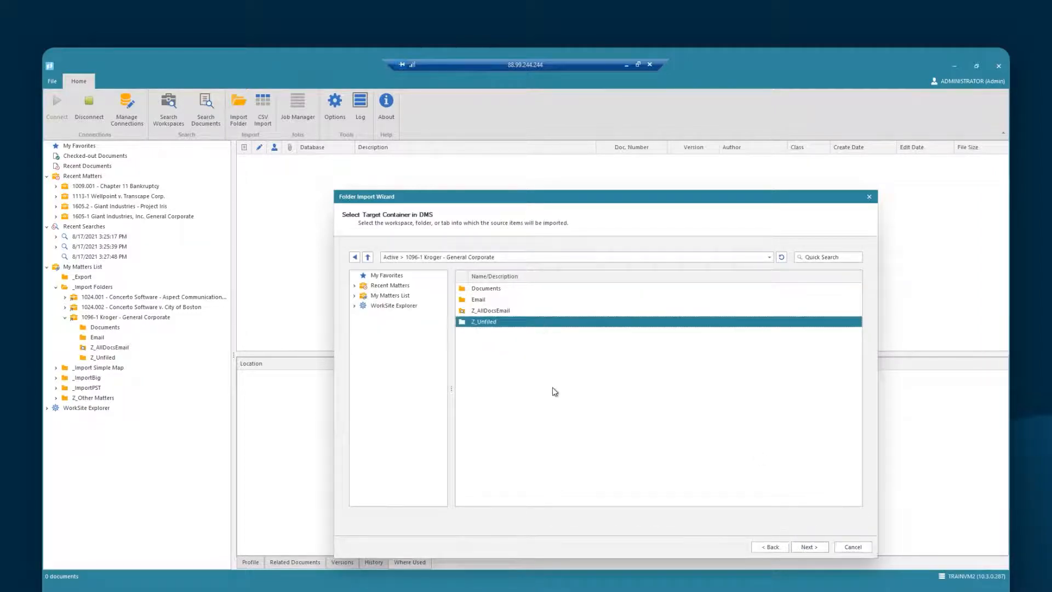
pyautogui.click(815, 548)
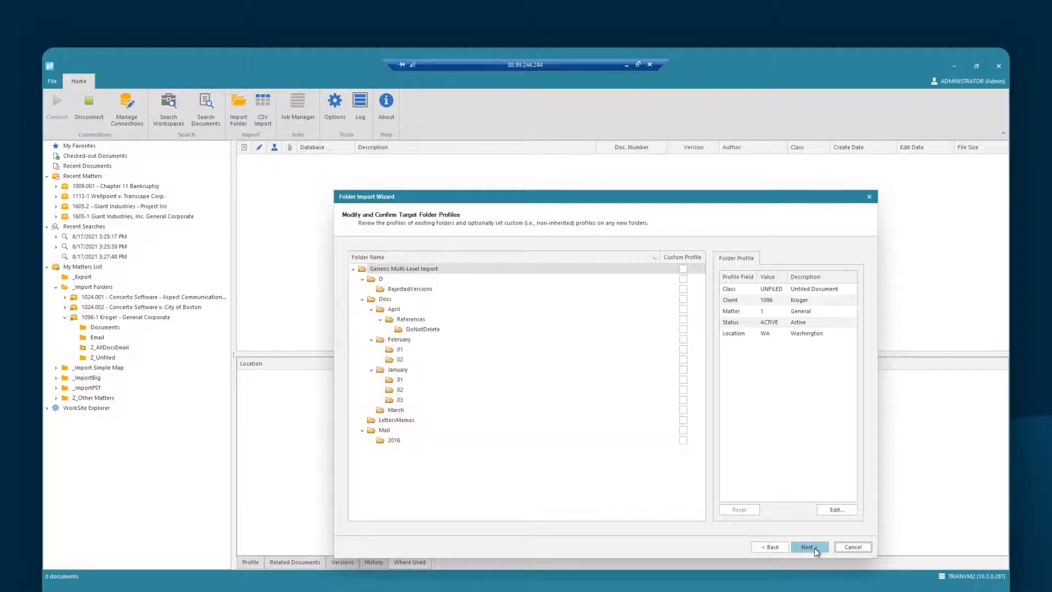
pyautogui.click(382, 279)
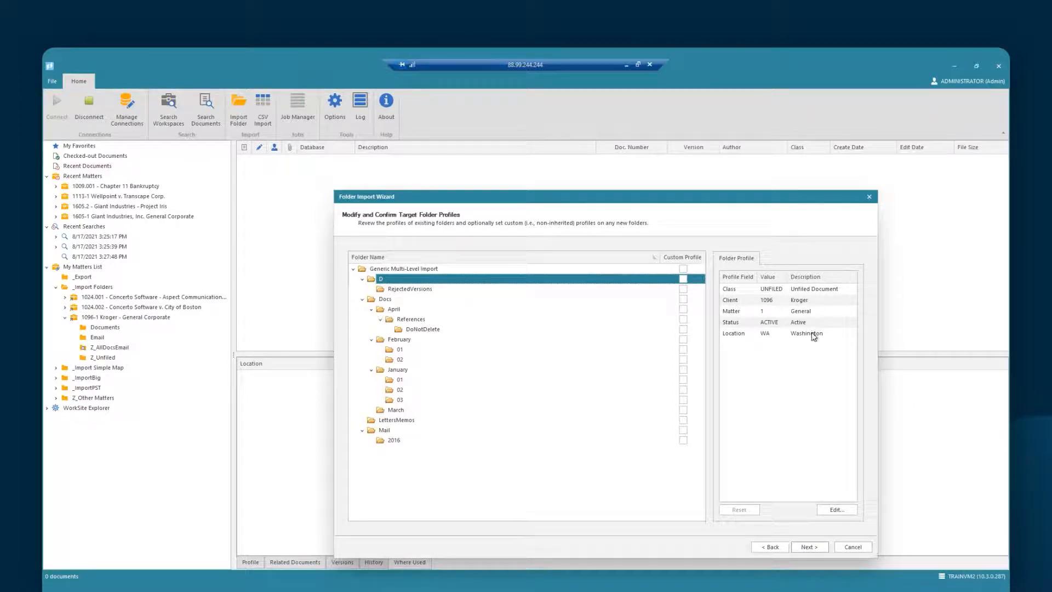
# Give folder D a custom profile with Practice Area set to Corporate.
pyautogui.click(852, 514)
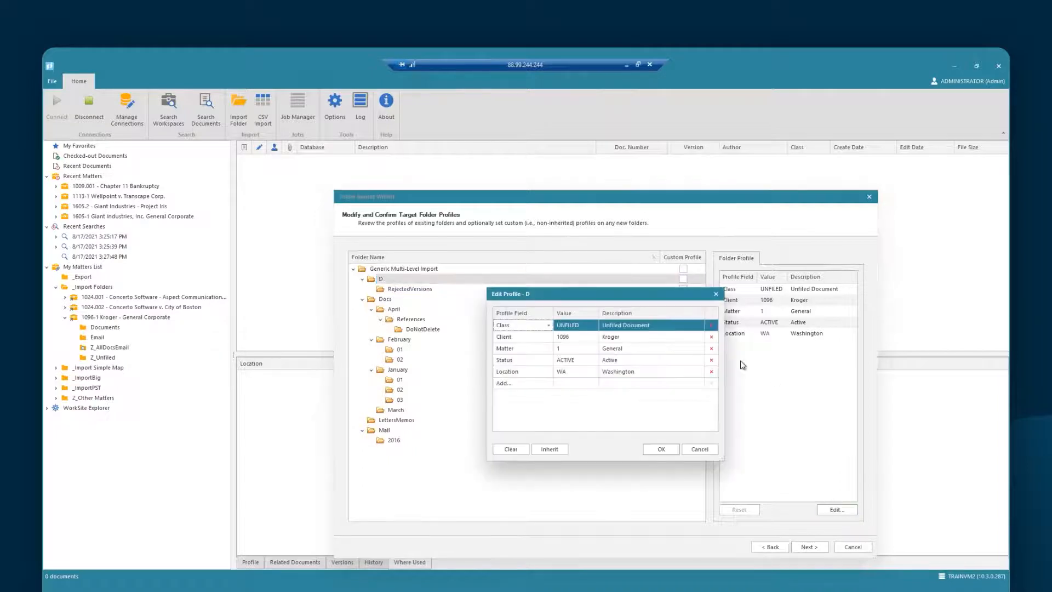
pyautogui.click(560, 385)
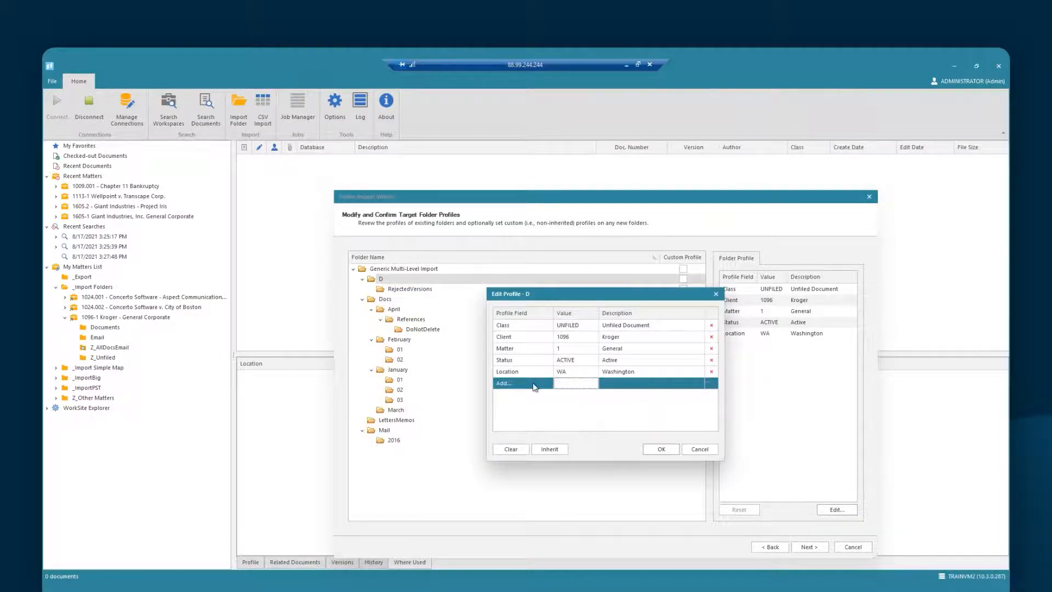
pyautogui.click(536, 384)
pyautogui.click(513, 425)
pyautogui.click(596, 384)
pyautogui.click(534, 326)
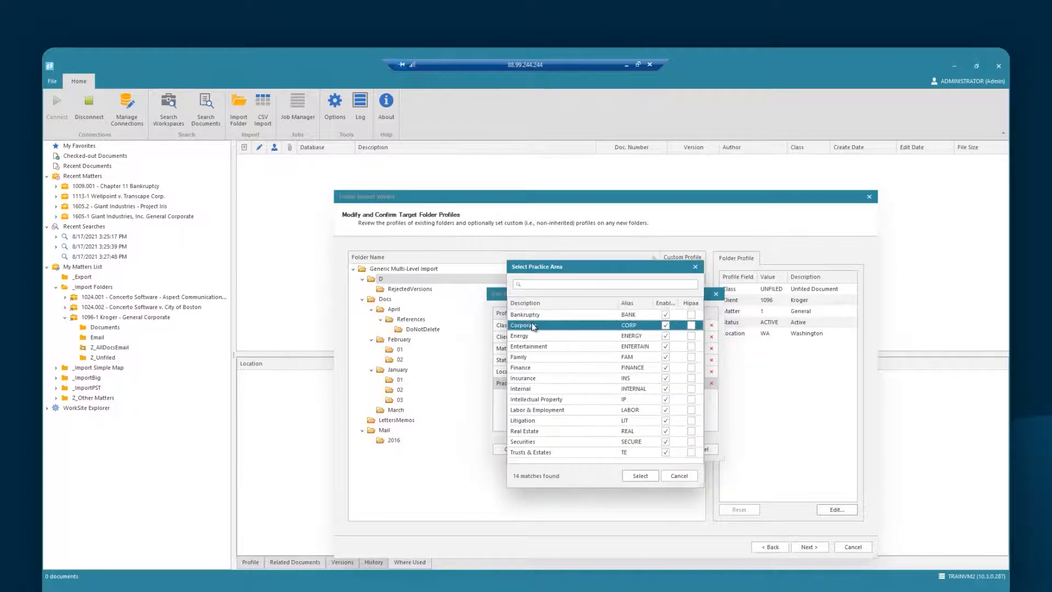
pyautogui.click(640, 476)
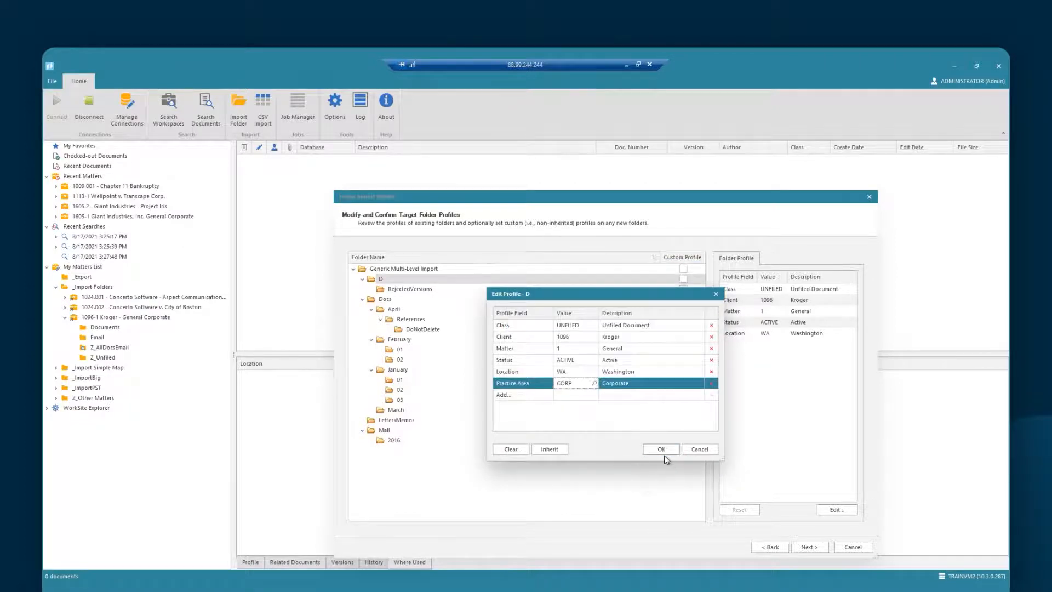
pyautogui.click(664, 453)
# Set the Mail folder's class to E-Mail Messages and continue to duplicate checking.
pyautogui.click(664, 431)
pyautogui.click(828, 510)
pyautogui.click(568, 325)
pyautogui.click(555, 381)
pyautogui.click(683, 453)
pyautogui.click(665, 453)
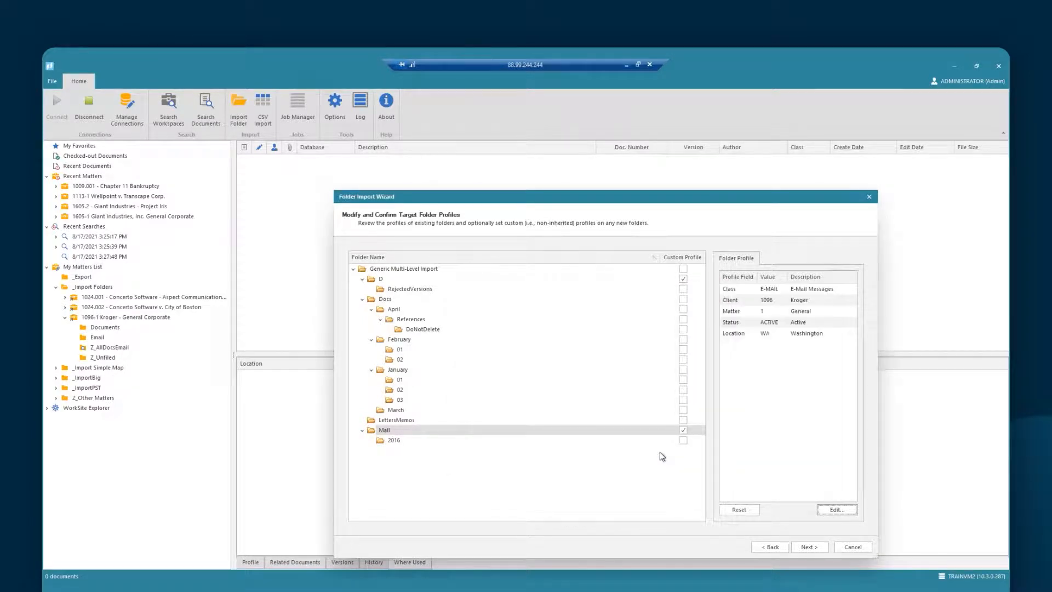
pyautogui.click(820, 548)
# Skip files with duplicate names, then set a chosen user as the default document Author.
pyautogui.click(352, 256)
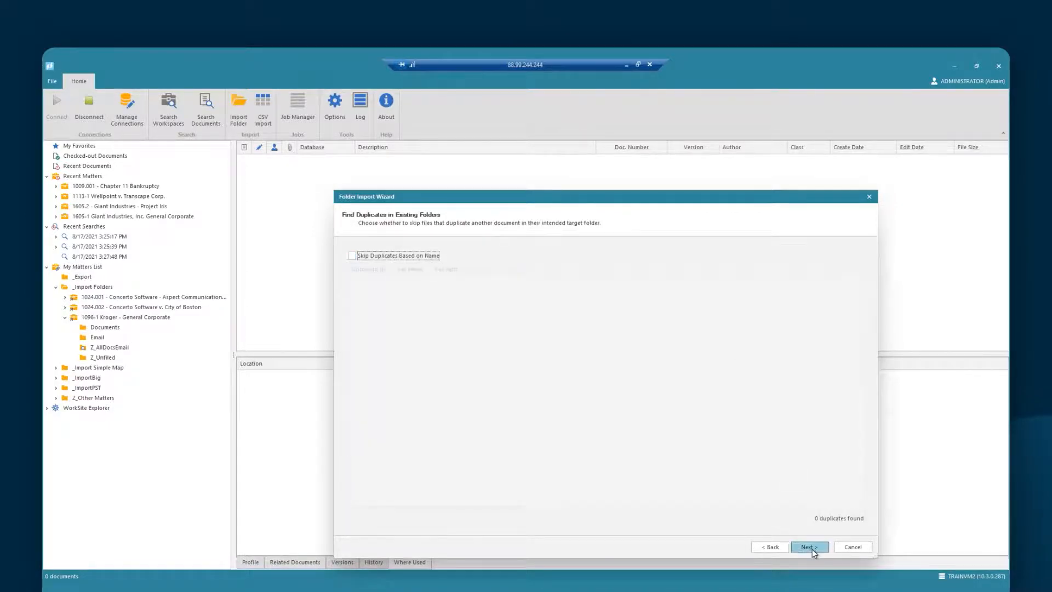
pyautogui.click(812, 548)
pyautogui.click(851, 276)
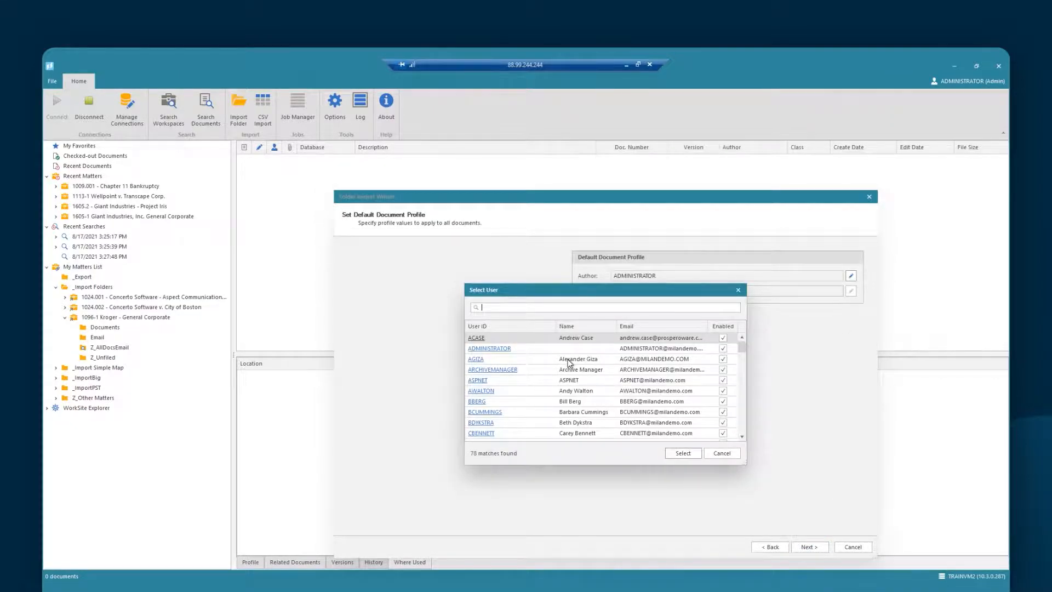
pyautogui.click(475, 359)
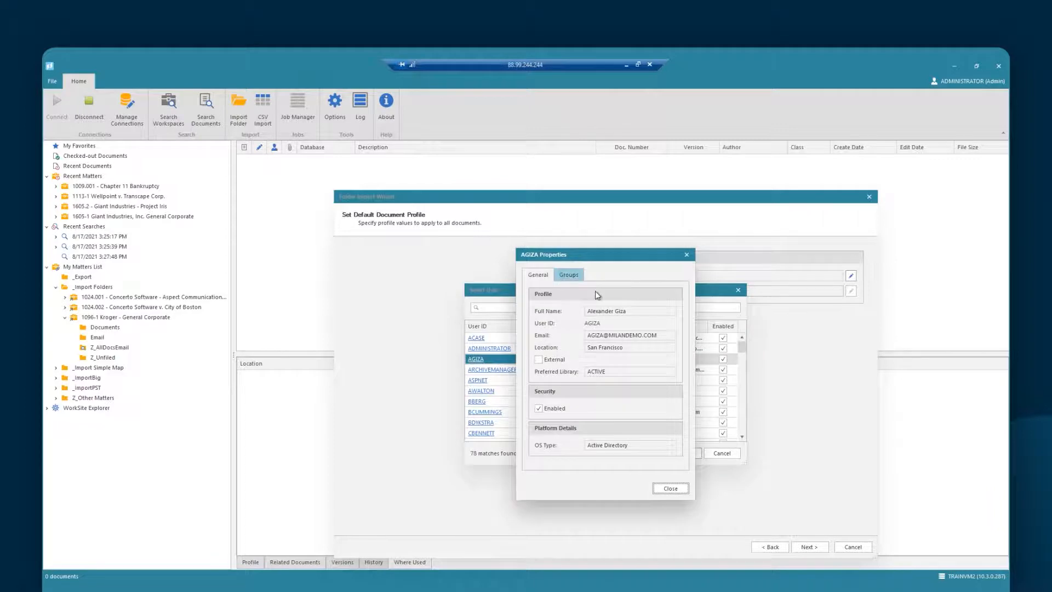
pyautogui.click(570, 276)
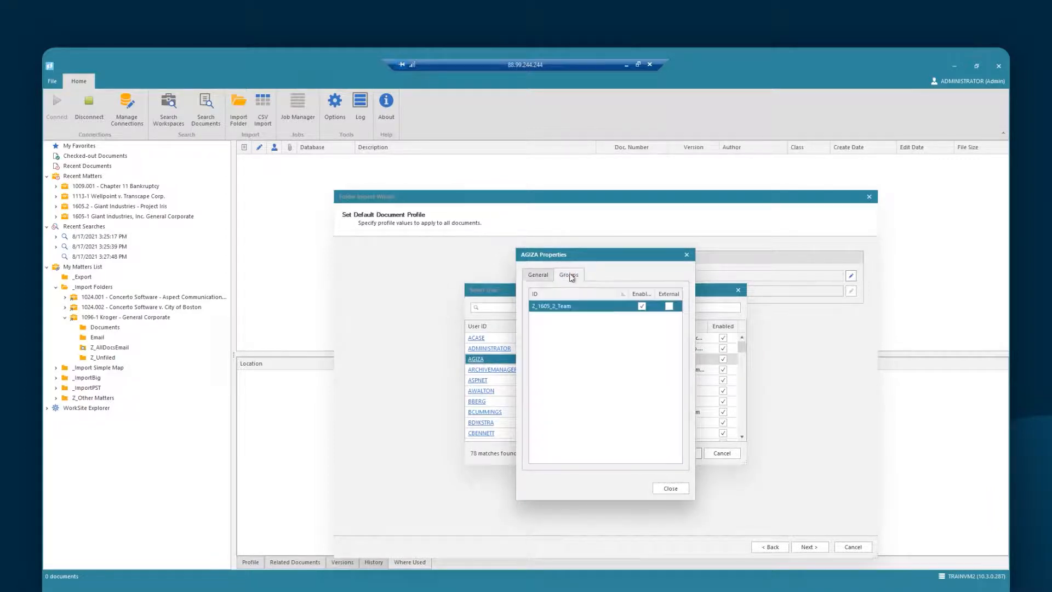
pyautogui.click(670, 488)
pyautogui.click(689, 454)
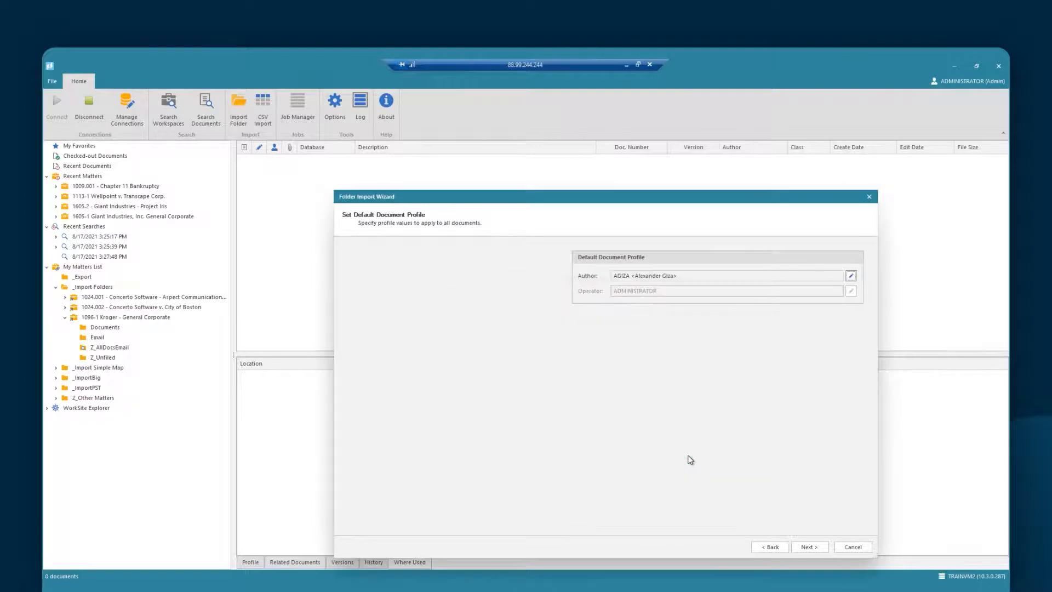
# Prefix the job name with the user ID, accept the summary, and finish the wizard.
pyautogui.click(810, 547)
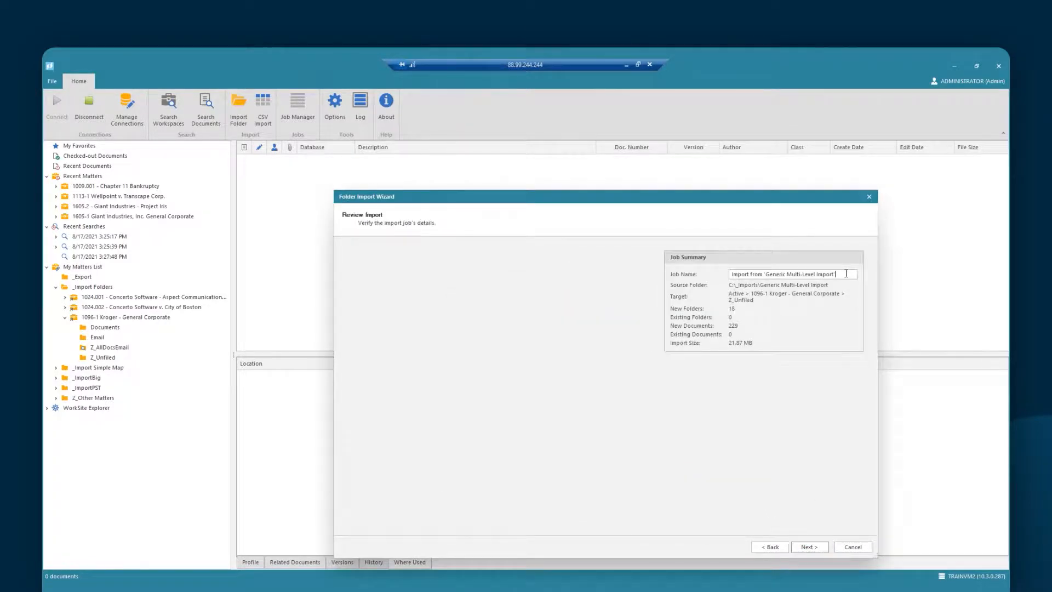
pyautogui.write('AGIZA')
pyautogui.click(821, 547)
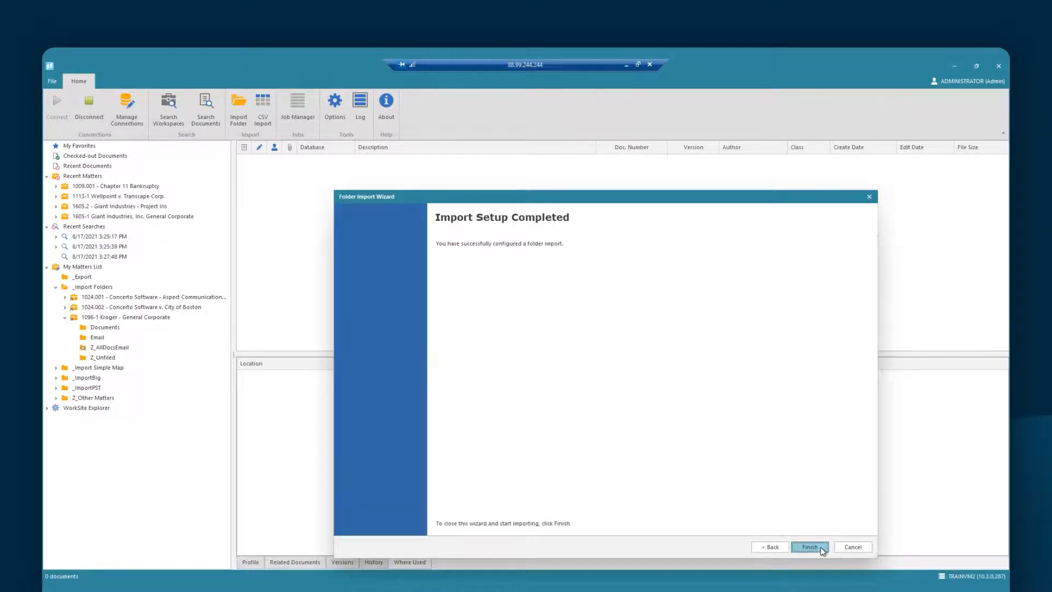
pyautogui.click(816, 548)
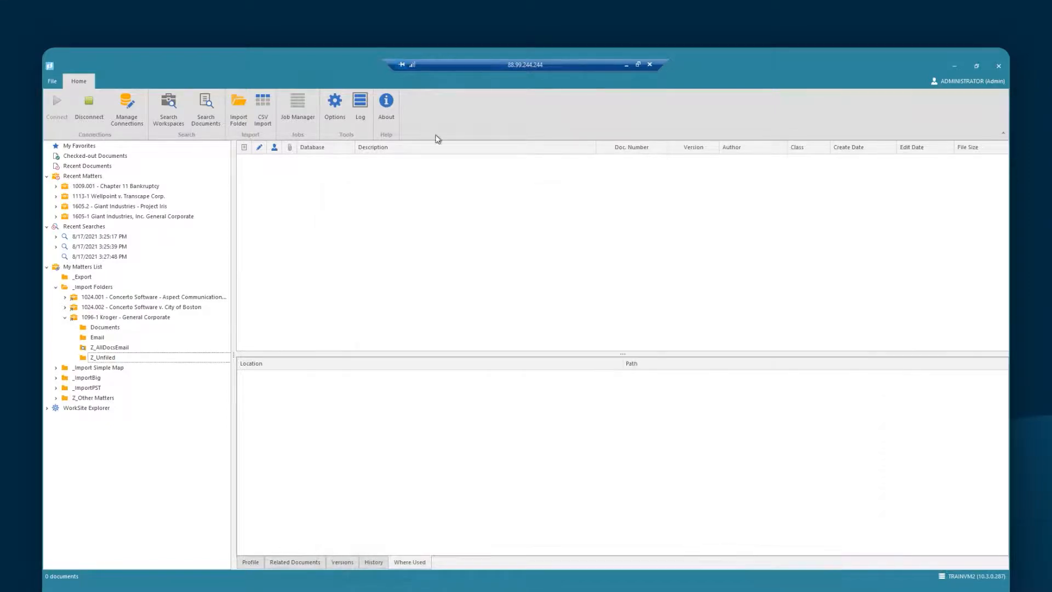
# Open Job Manager, enlarge it, and read job 1's log entries.
pyautogui.click(293, 108)
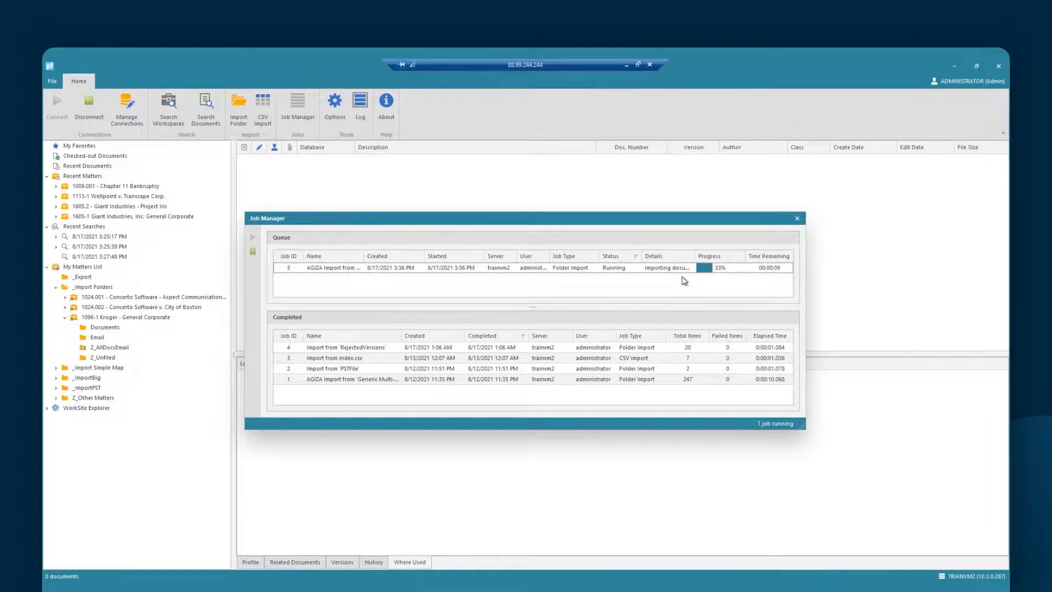
pyautogui.moveTo(802, 429); pyautogui.dragTo(855, 518)
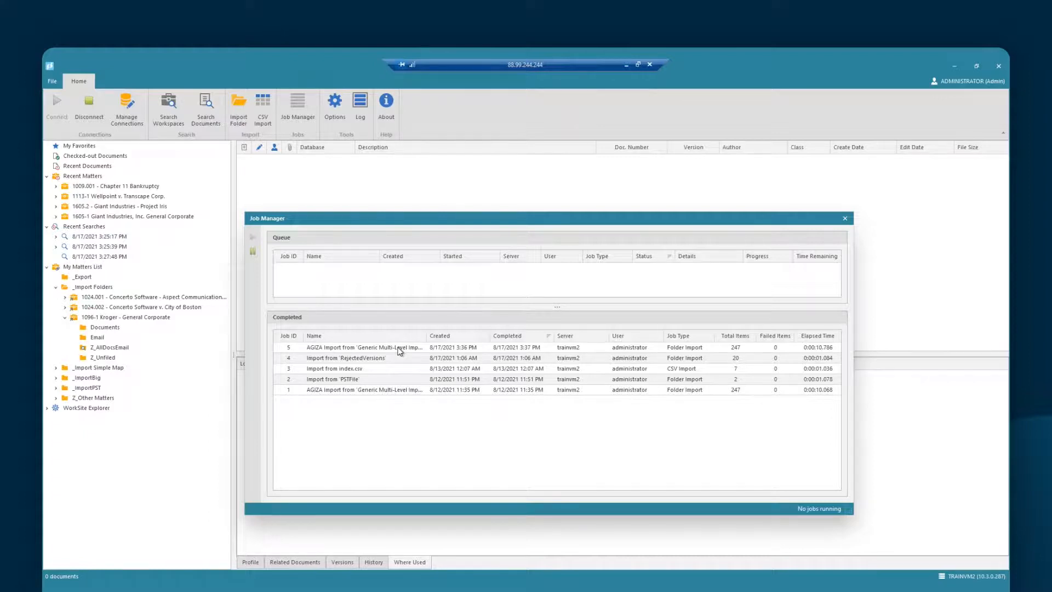
pyautogui.click(349, 393)
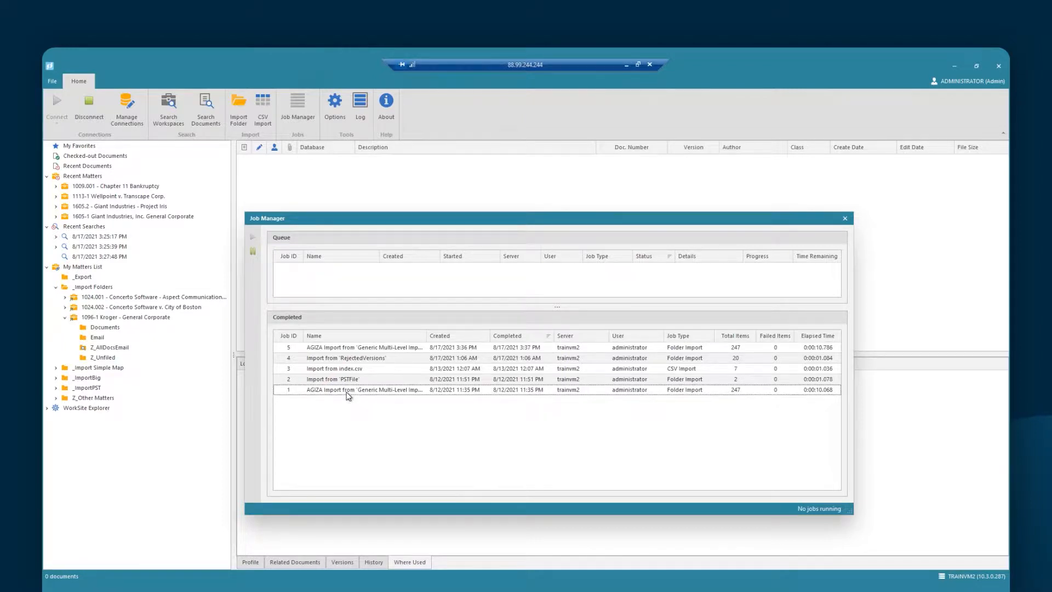
pyautogui.rightClick(347, 393)
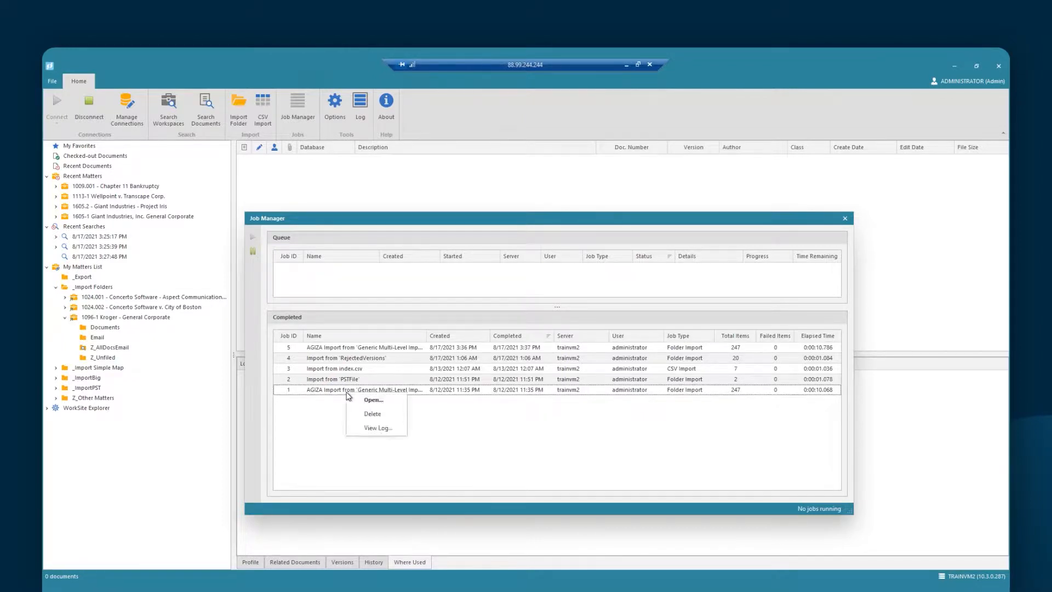
pyautogui.click(398, 432)
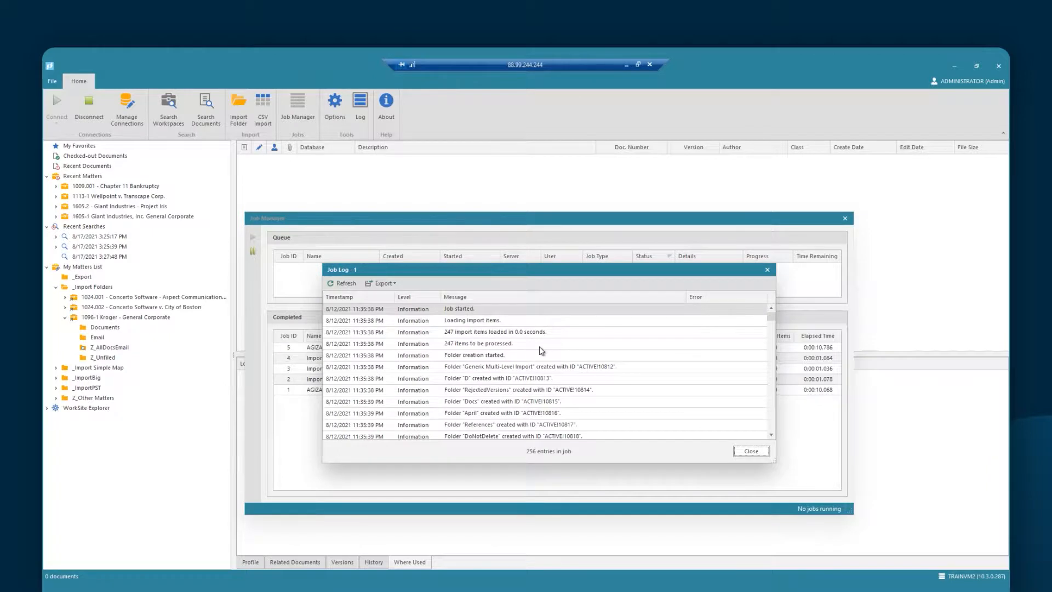
pyautogui.scroll(-5, 540, 347)
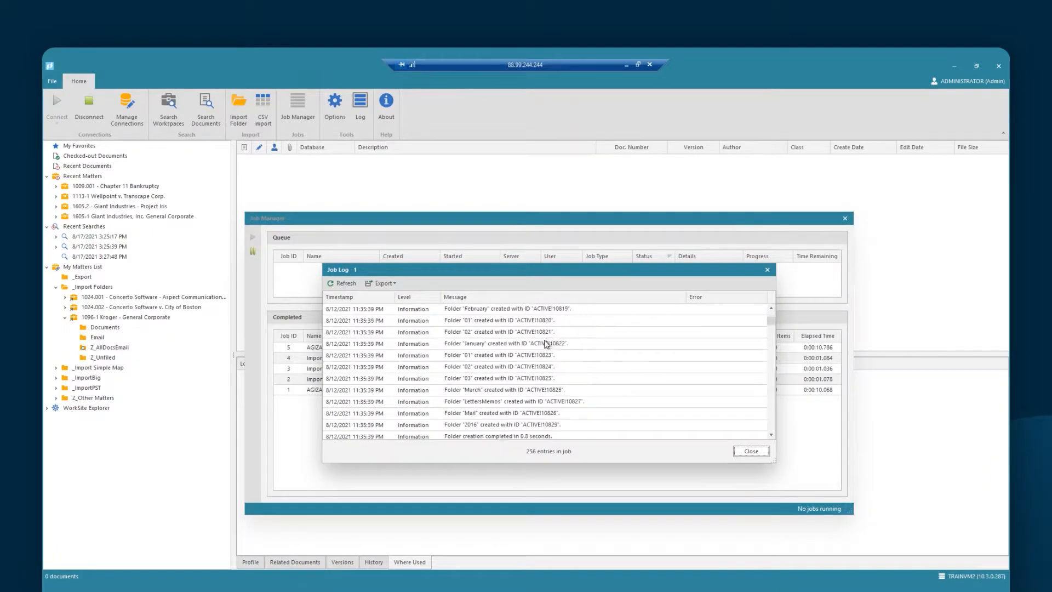
pyautogui.click(767, 270)
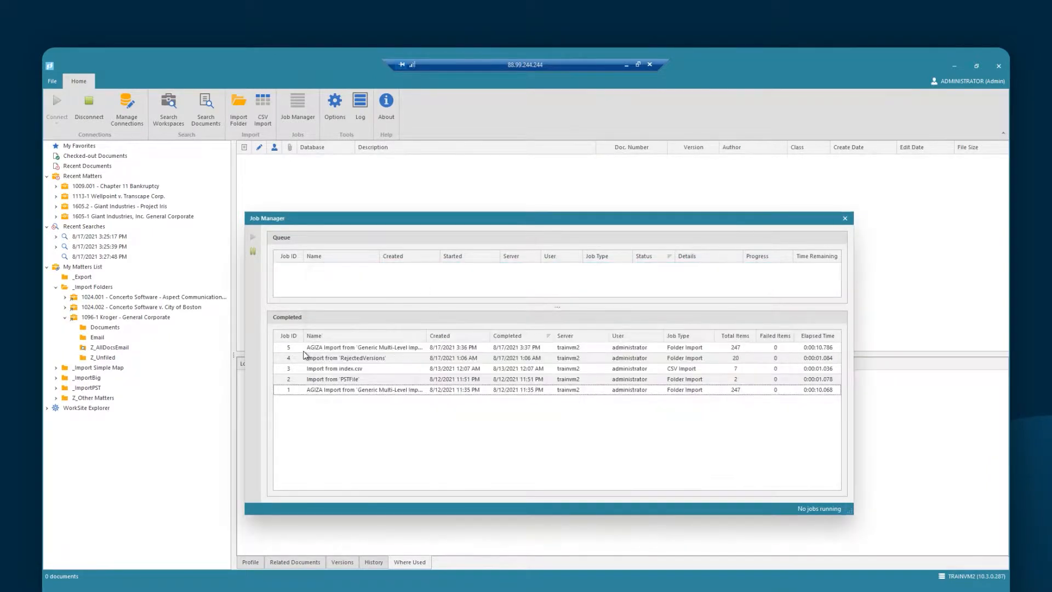
# Open job 1's details, check its imported folders, then close Job Manager.
pyautogui.rightClick(361, 393)
pyautogui.click(384, 399)
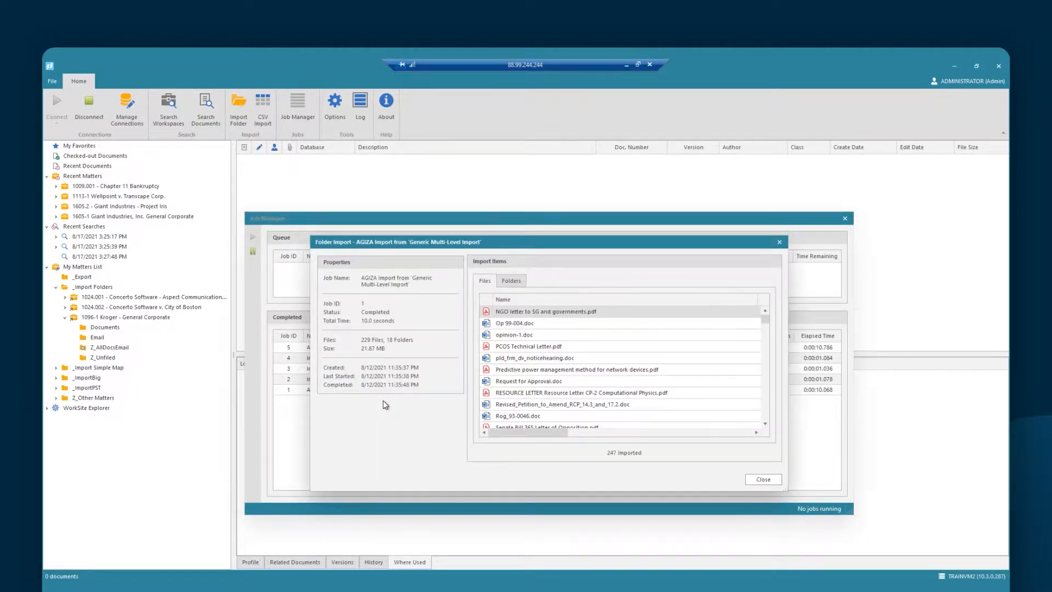
pyautogui.click(512, 281)
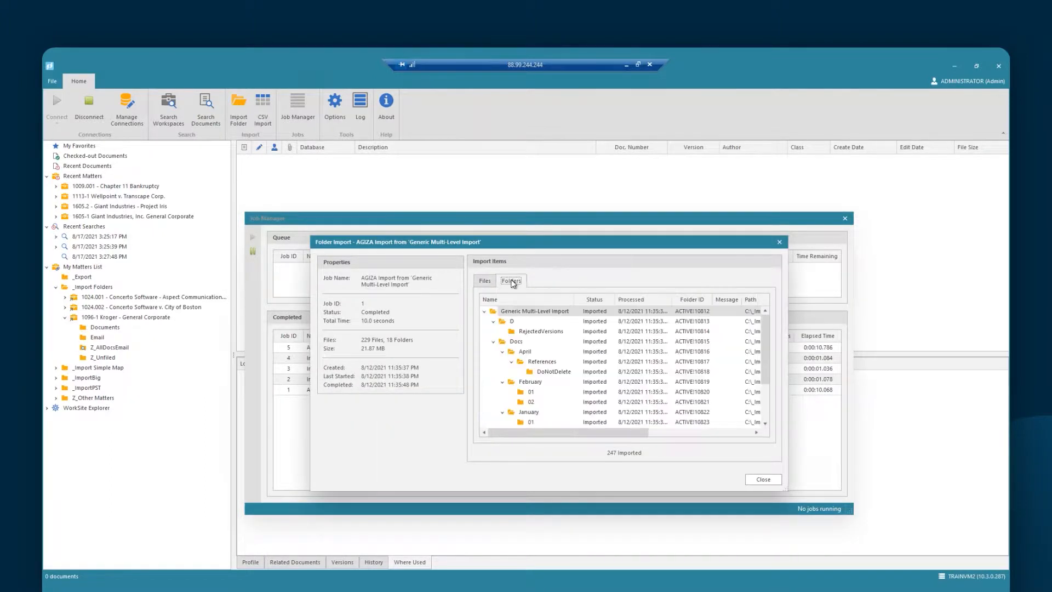
pyautogui.click(780, 242)
# Refresh Z_Unfiled and browse the imported RejectedVersions (19 documents) and Mail (60 e-mails) folders.
pyautogui.rightClick(101, 358)
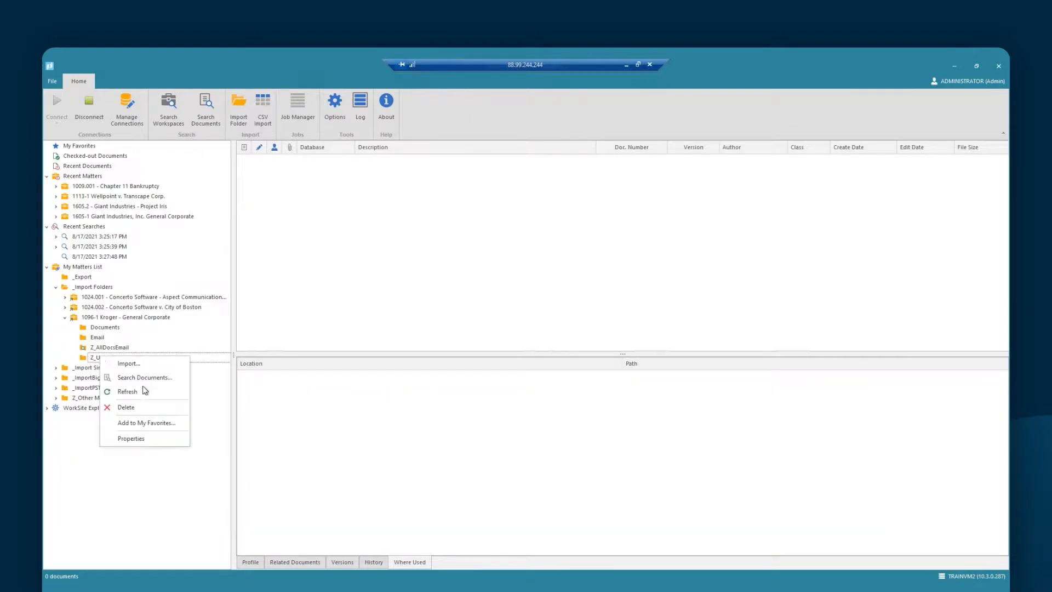
pyautogui.click(140, 393)
pyautogui.click(75, 357)
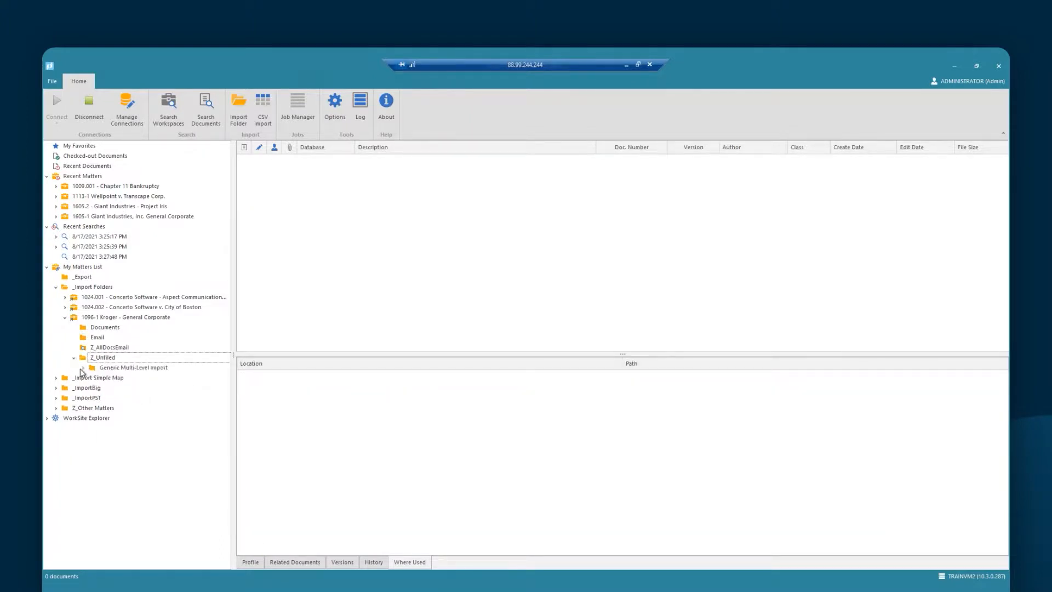
pyautogui.click(83, 368)
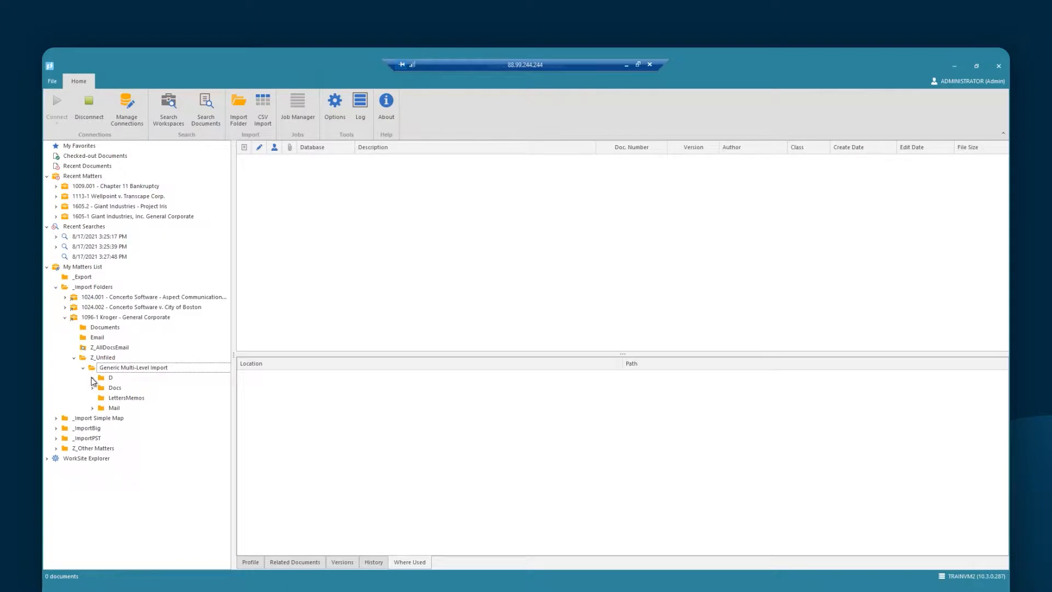
pyautogui.click(92, 378)
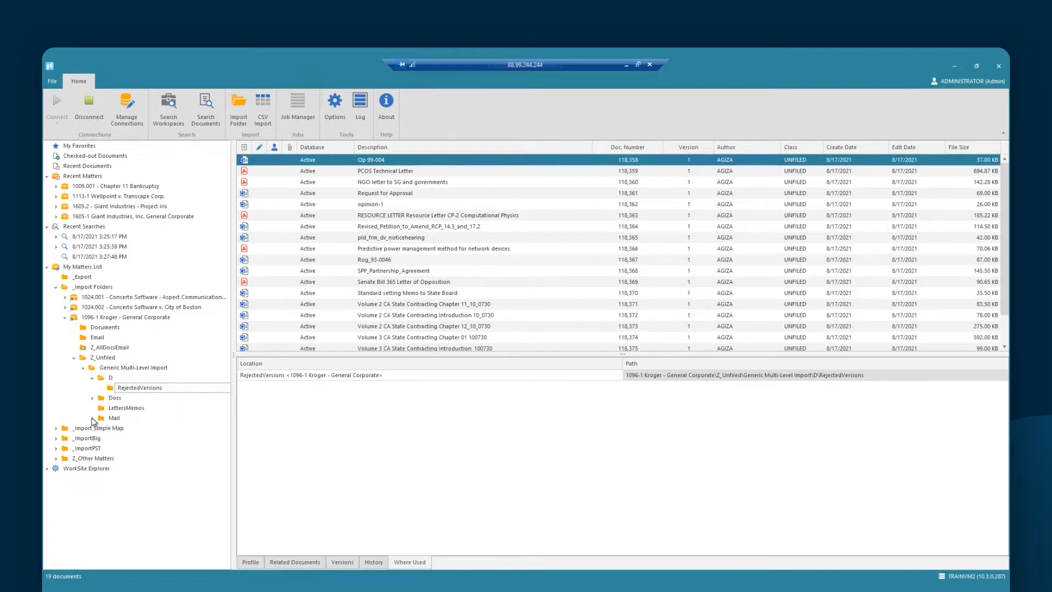
pyautogui.click(92, 418)
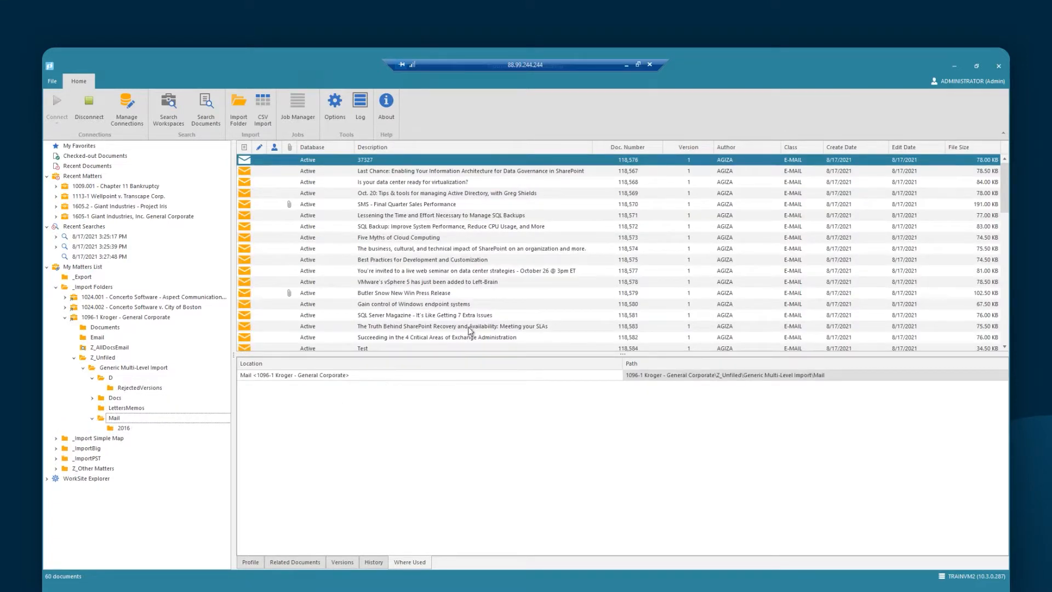
pyautogui.click(260, 561)
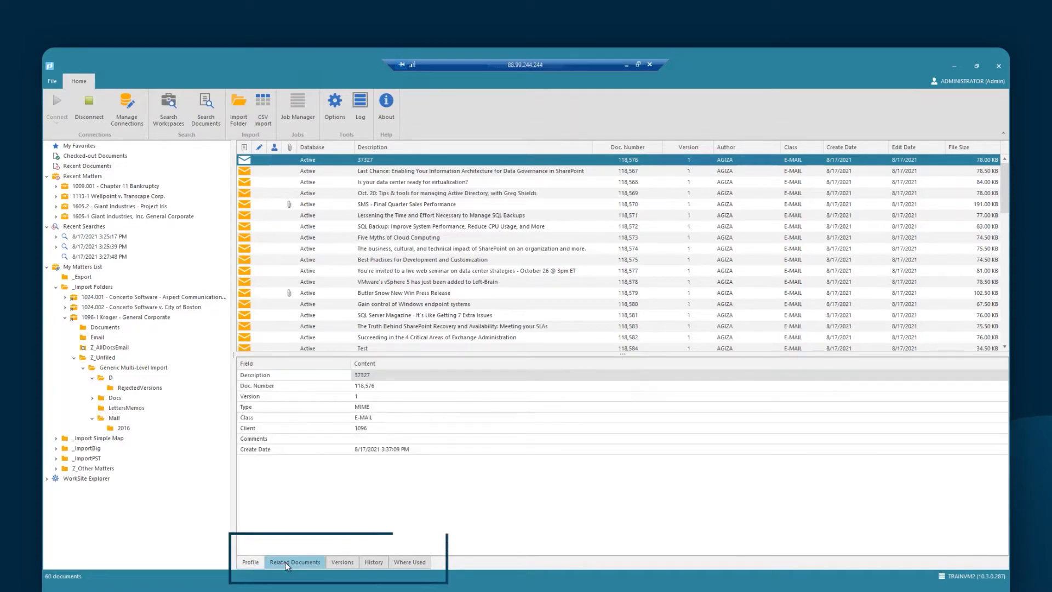
pyautogui.click(292, 562)
pyautogui.click(349, 562)
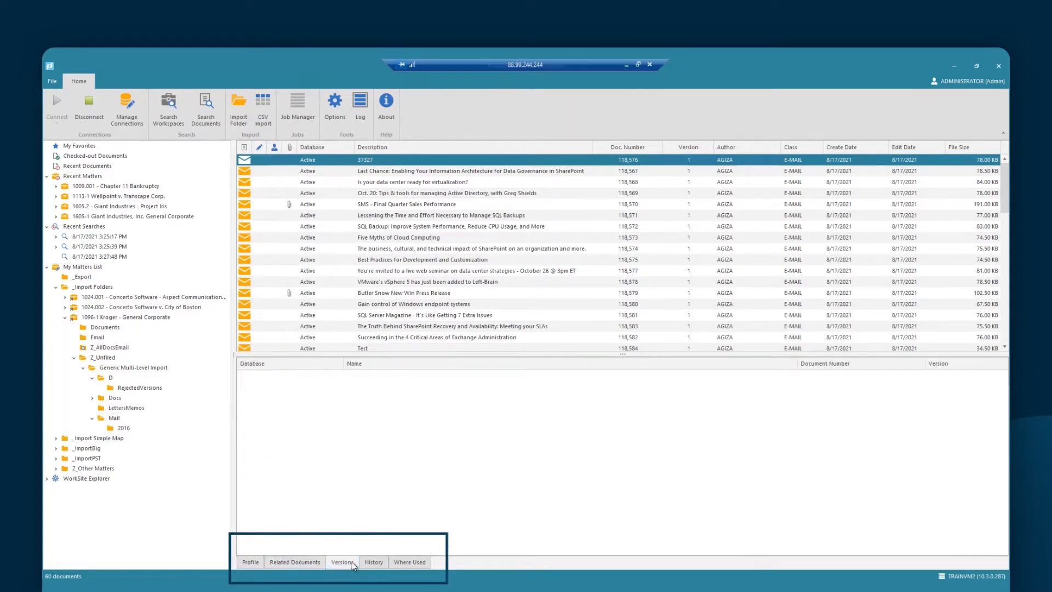
pyautogui.click(373, 562)
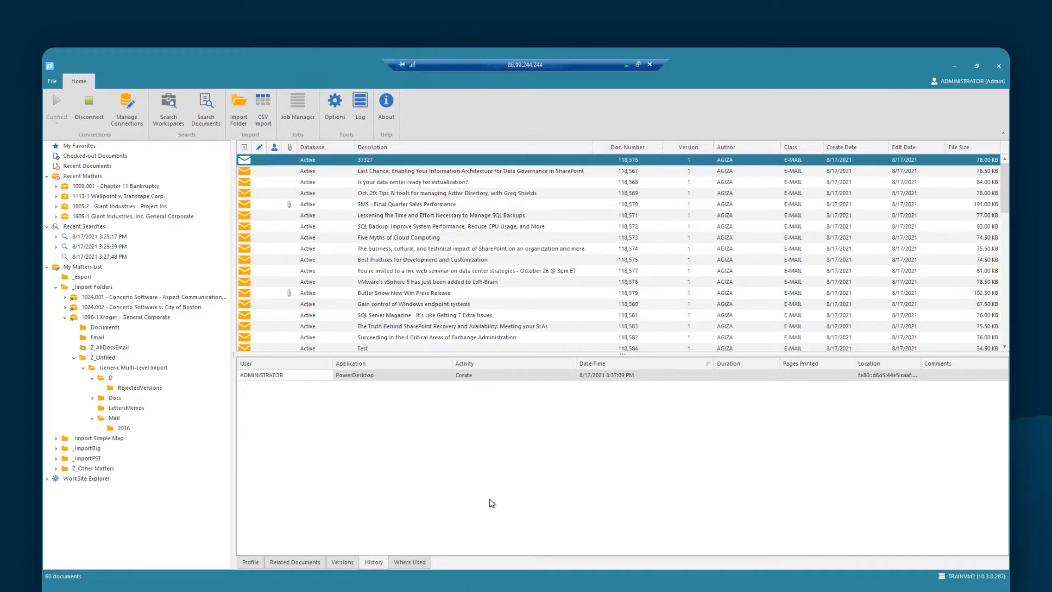
pyautogui.click(403, 563)
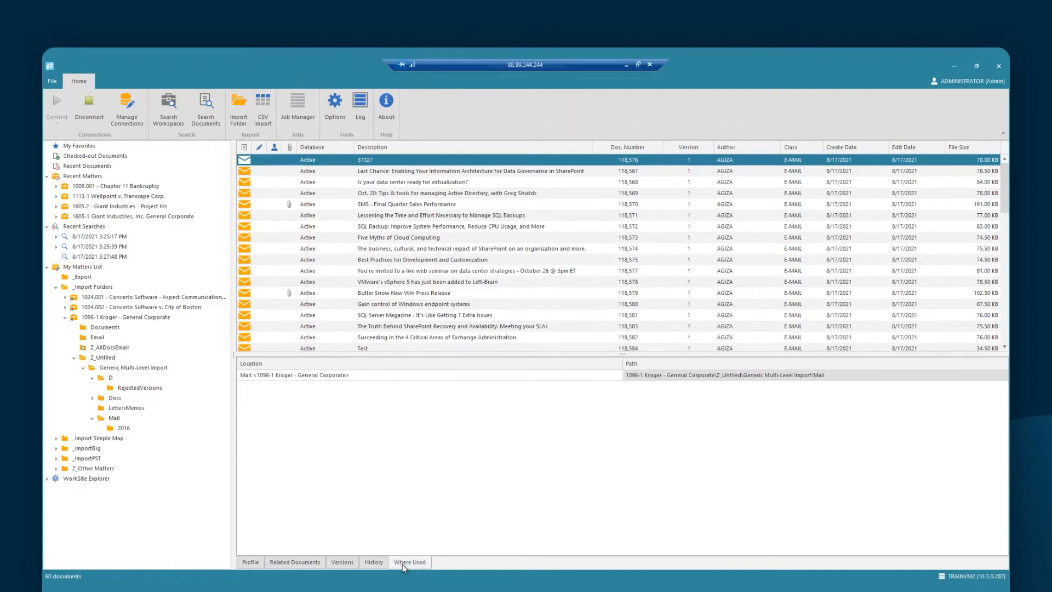